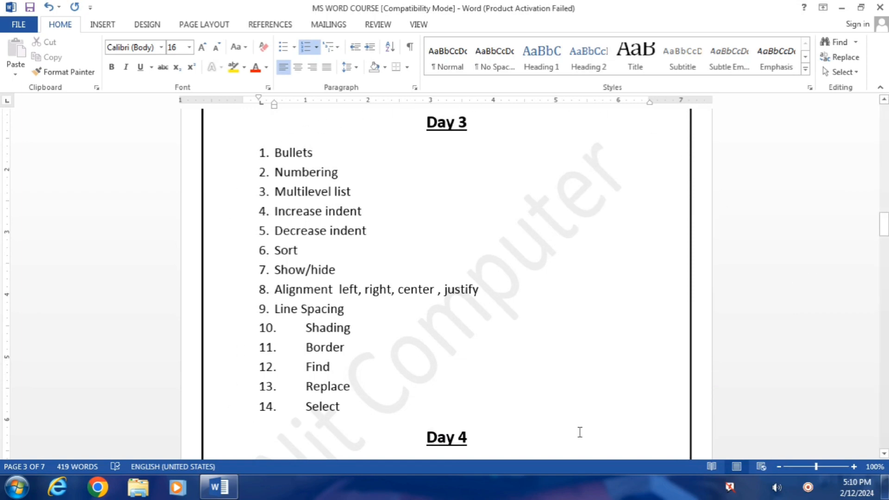
Step: Scroll through the Day 3–5 lists, then view the File Info page (7 pages, 419 words)
left_click_drag(885, 224, 885, 246)
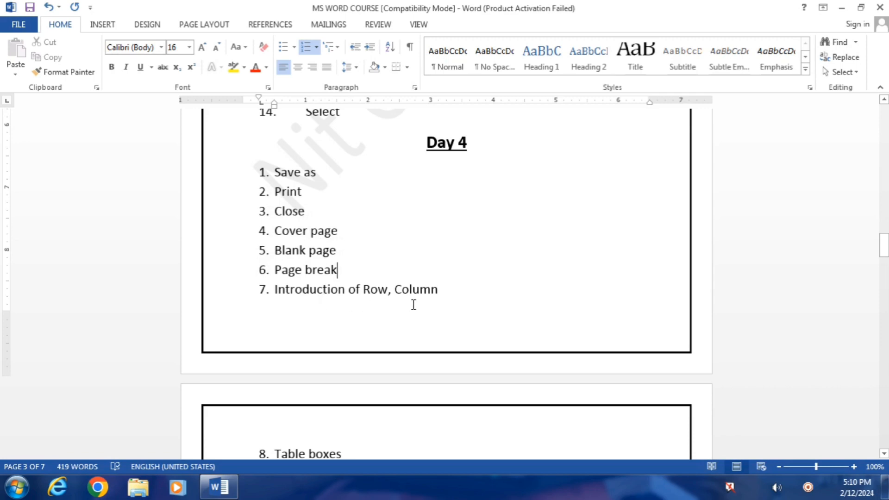
left_click_drag(884, 257, 883, 273)
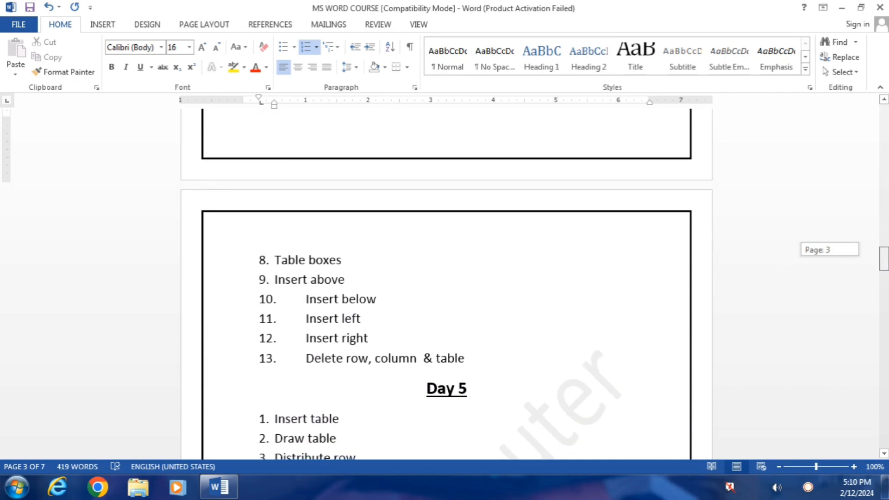
left_click_drag(884, 259, 884, 259)
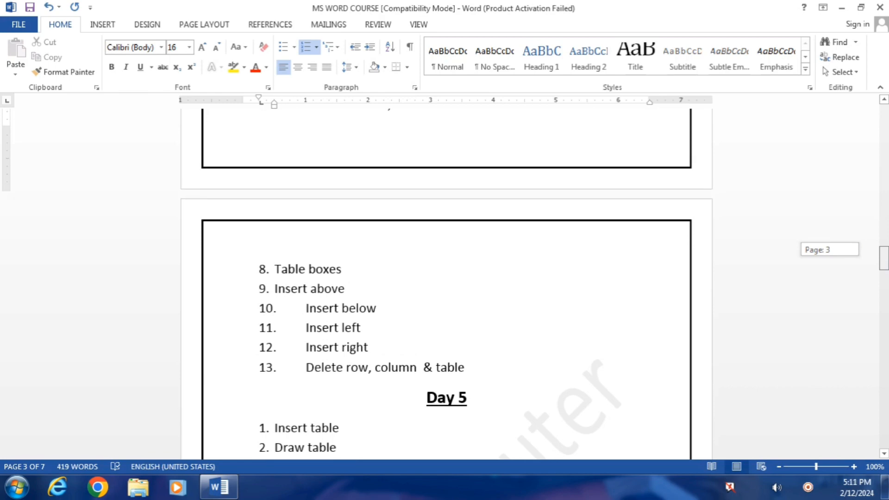
left_click_drag(884, 258, 884, 245)
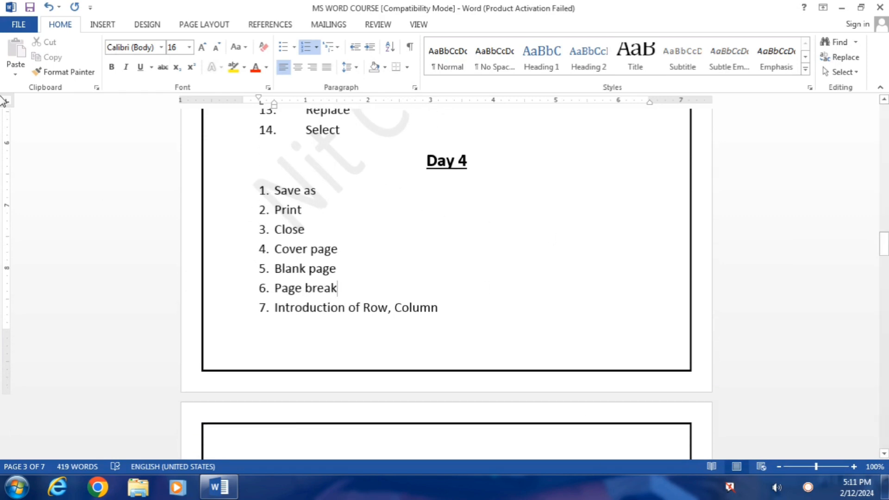
left_click(20, 24)
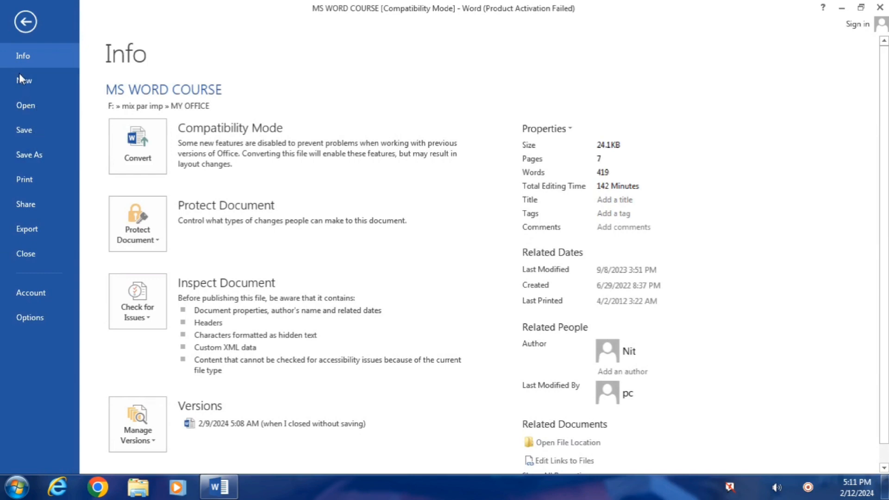
Step: Leave the Info page and return to the document's Day 4 list
left_click(25, 21)
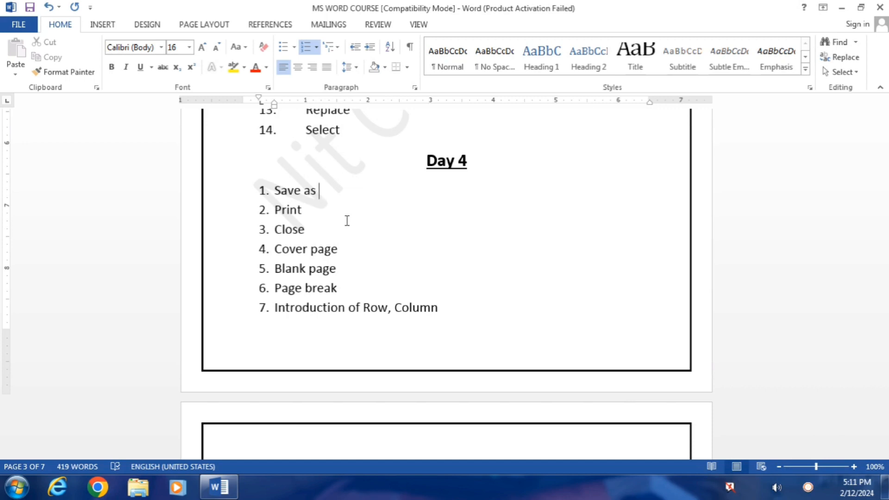
Step: Open the karina Word file from New Volume (E:) through Computer
left_click(16, 487)
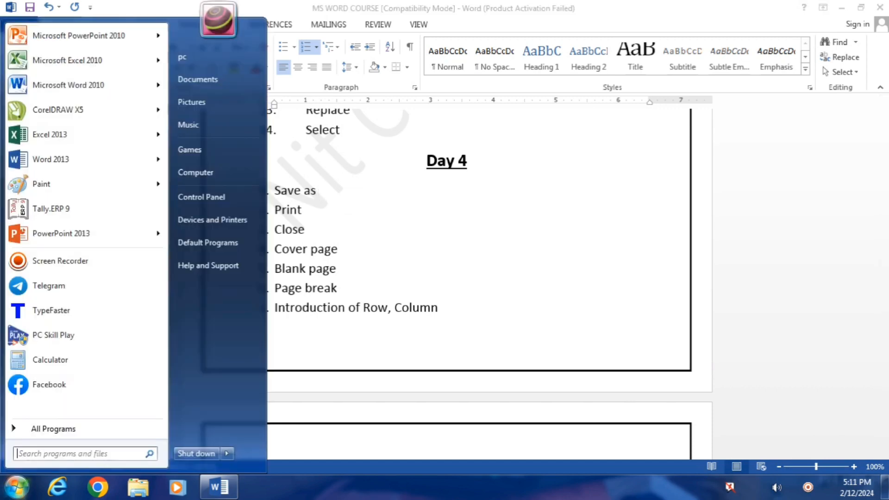
left_click(181, 172)
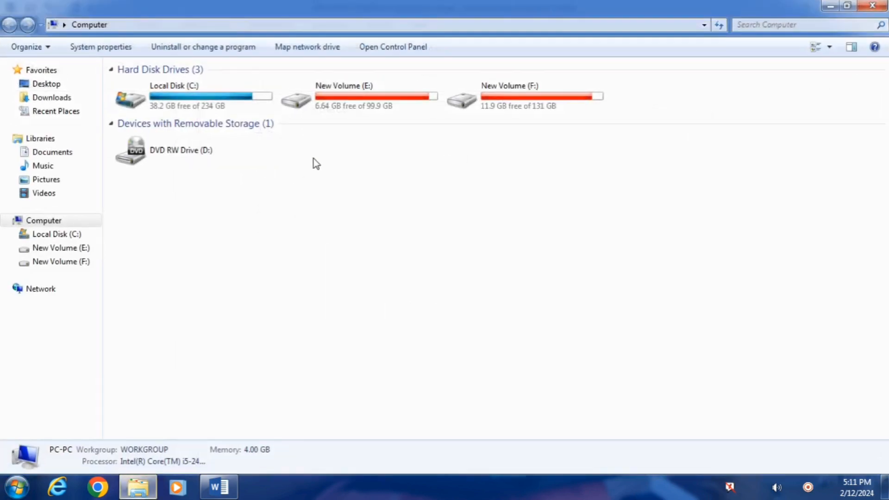
double_click(373, 106)
left_click_drag(875, 135, 869, 331)
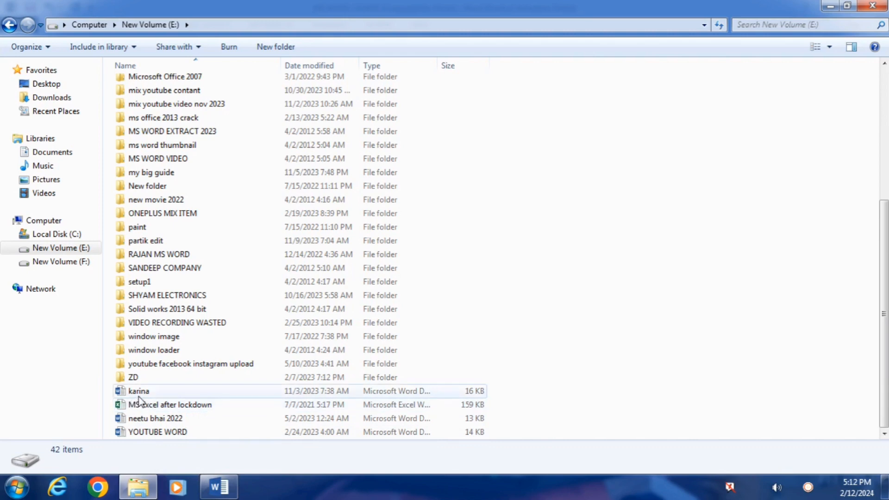
left_click(194, 393)
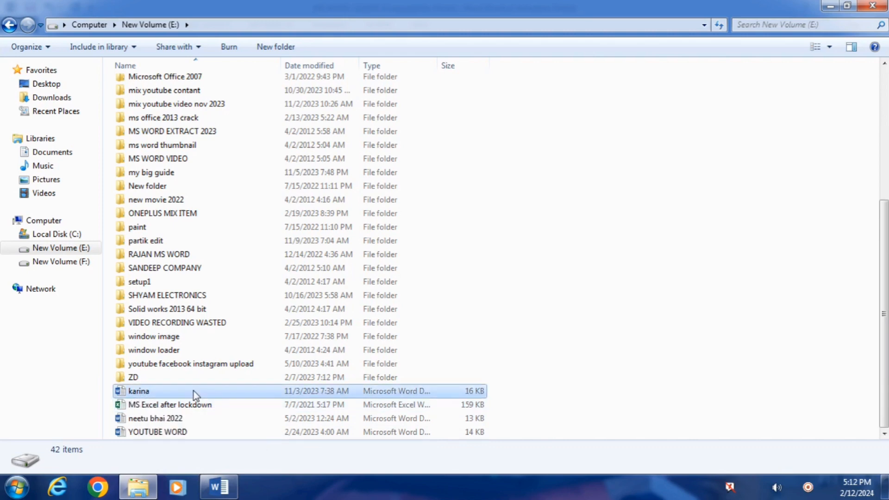
double_click(195, 393)
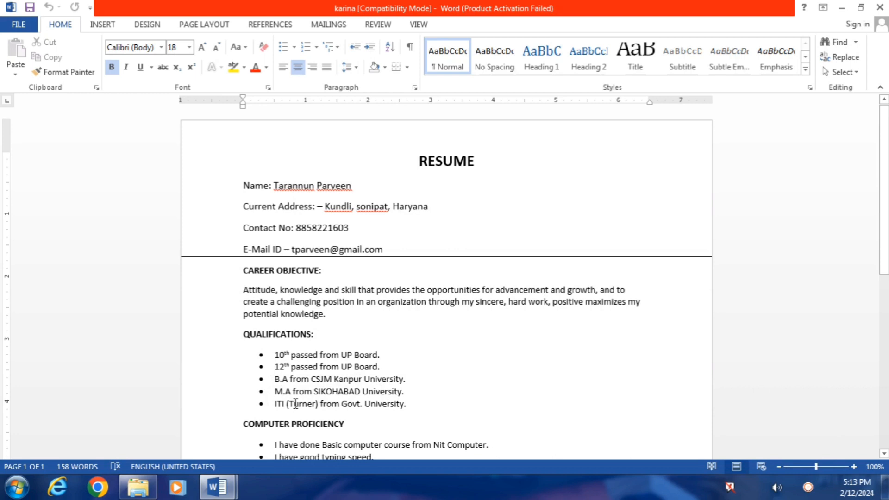
Step: Replace the name on the résumé's Name line with the new person's name
left_click(367, 187)
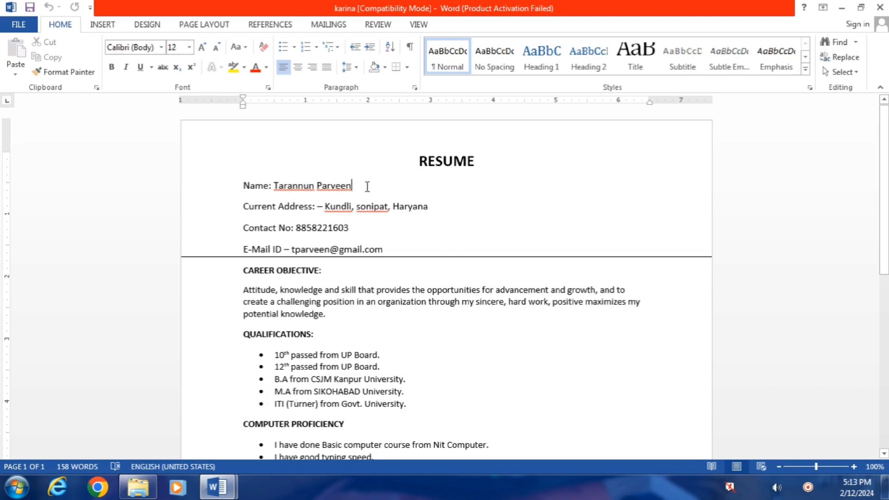
key("BackSpace")
key("BackSpace")
key("BackSpace")
key("BackSpace")
key("BackSpace")
key("BackSpace")
key("BackSpace")
key("BackSpace")
key("BackSpace")
key("BackSpace")
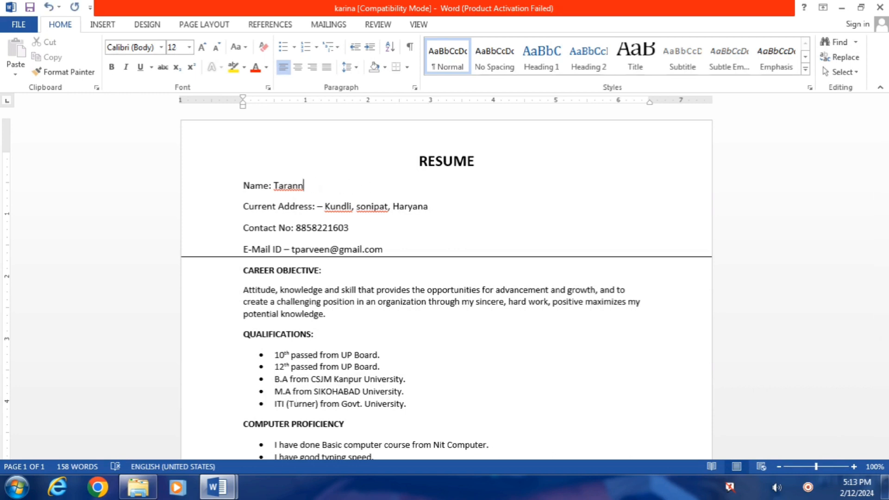
key("BackSpace")
key("BackSpace")
key("BackSpace")
key("BackSpace")
key("BackSpace")
key("BackSpace")
key("BackSpace")
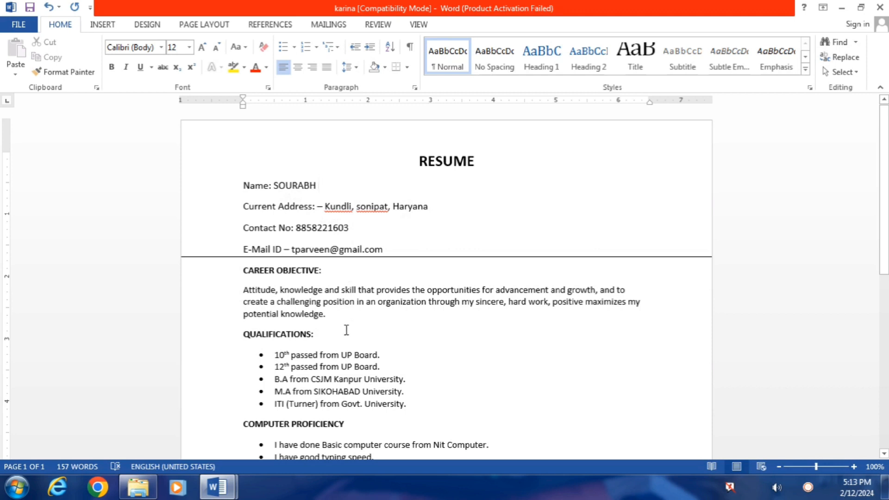
Step: Change the first qualification's board from UP to Haryana
left_click_drag(380, 357, 385, 357)
key("Left")
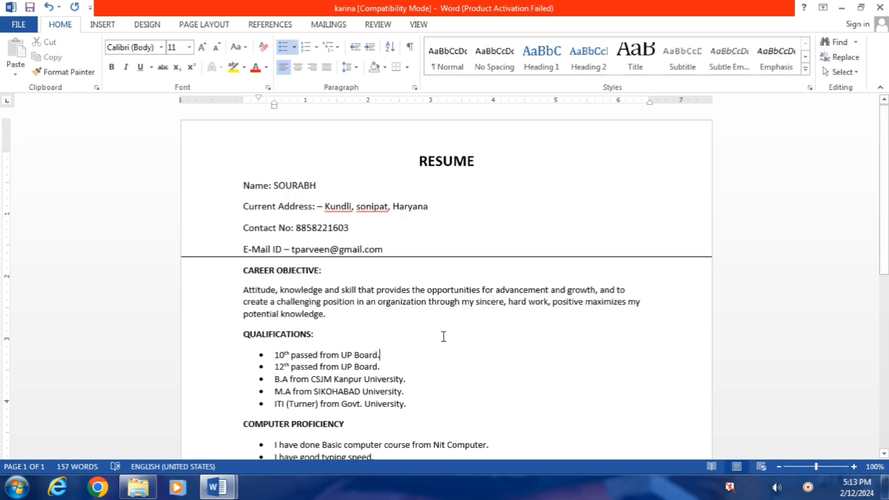
key("Left")
key("Left")
key("Left")
key("Left")
key("Left")
key("Left")
key("BackSpace")
key("BackSpace")
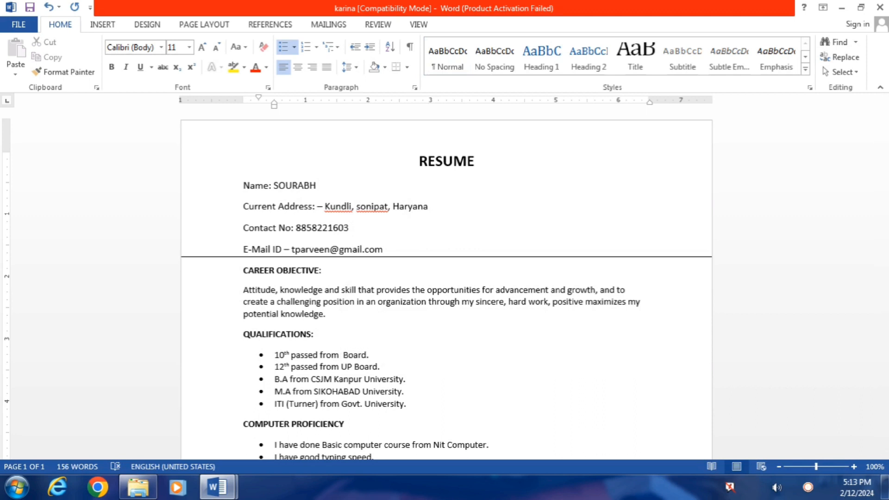
type("Haryana")
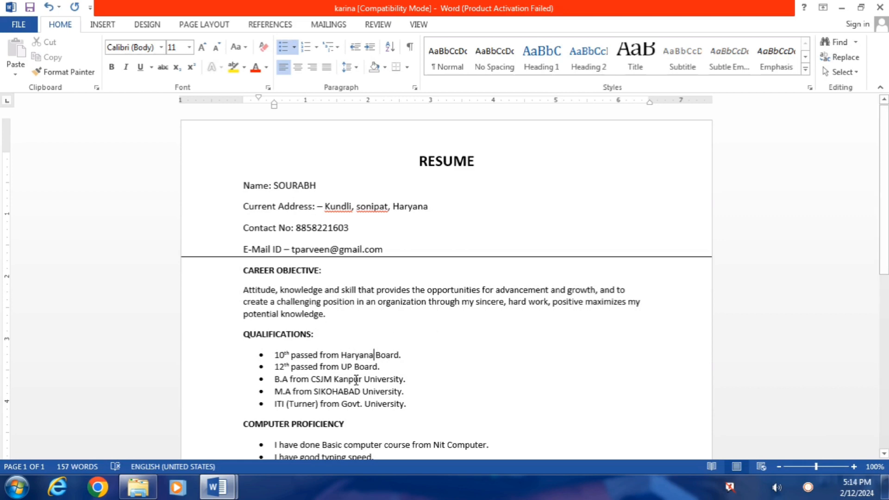
Step: Replace the e-mail user name and the contact number with the new person's details
left_click(334, 253)
key("BackSpace")
key("BackSpace")
key("BackSpace")
key("BackSpace")
key("BackSpace")
key("BackSpace")
key("BackSpace")
key("BackSpace")
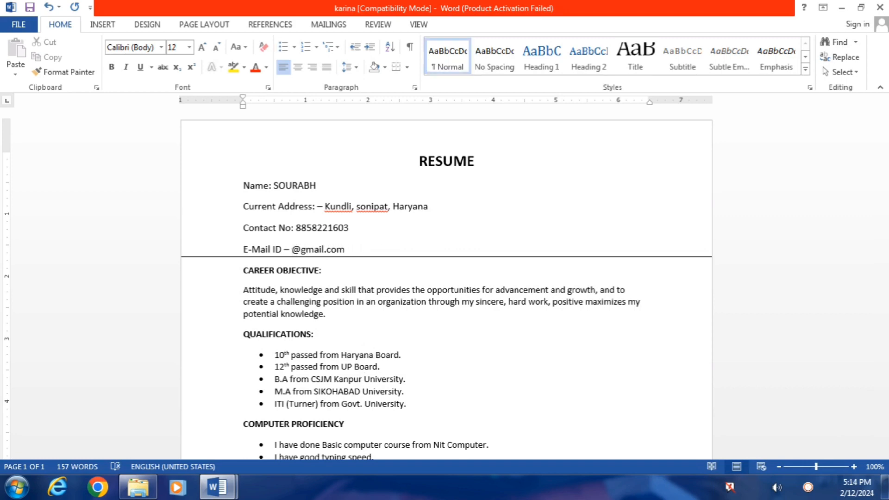
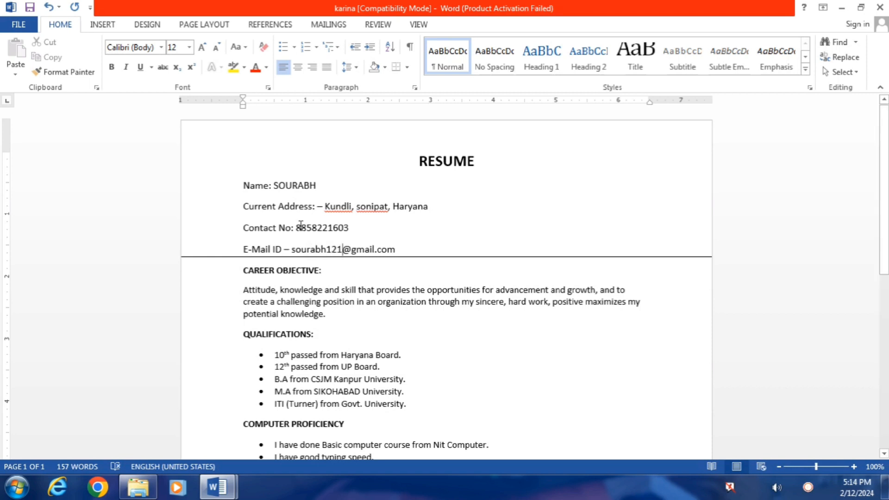
left_click(354, 229)
key("BackSpace")
key("BackSpace")
key("BackSpace")
key("BackSpace")
key("BackSpace")
key("BackSpace")
key("BackSpace")
key("BackSpace")
key("BackSpace")
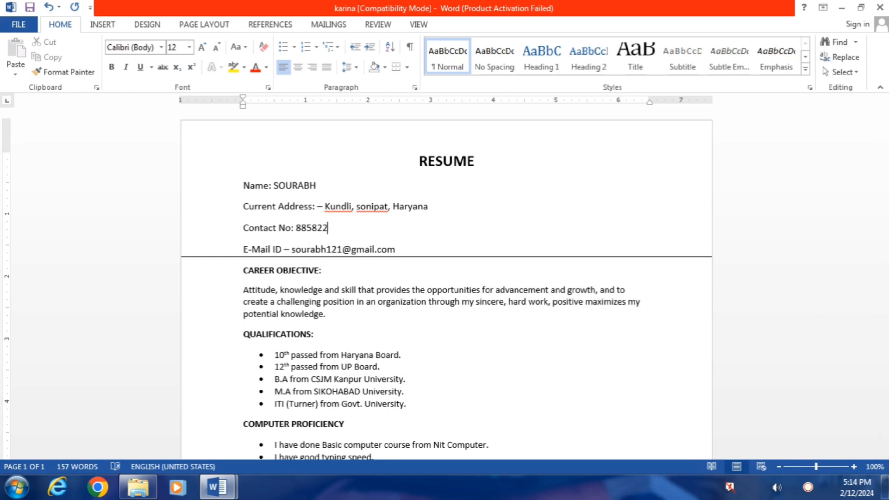
key("BackSpace")
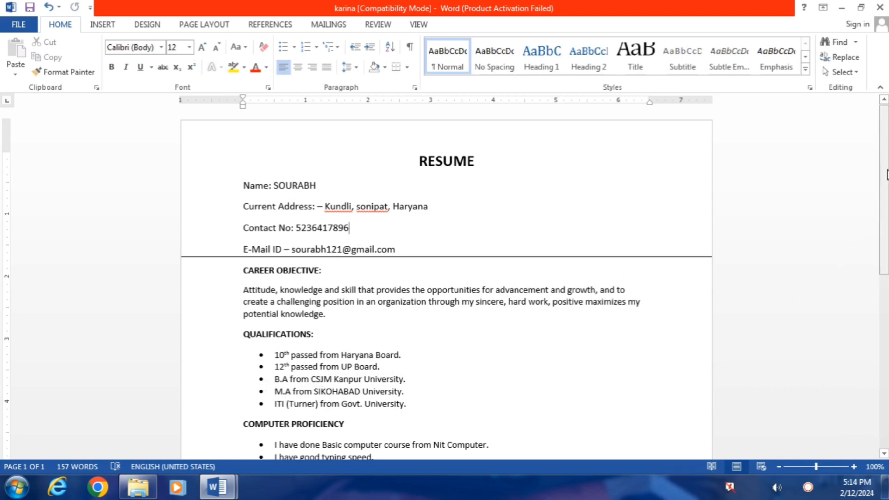
left_click_drag(886, 185, 887, 260)
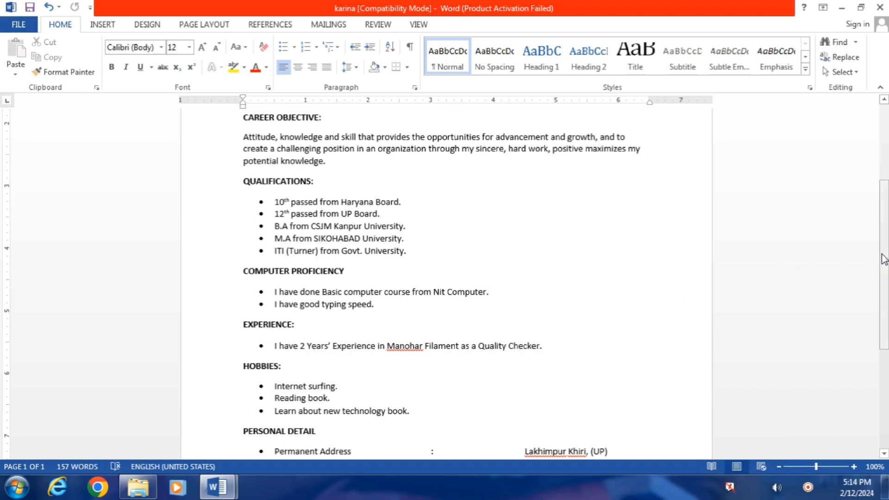
scroll(442, 354, "up", 5)
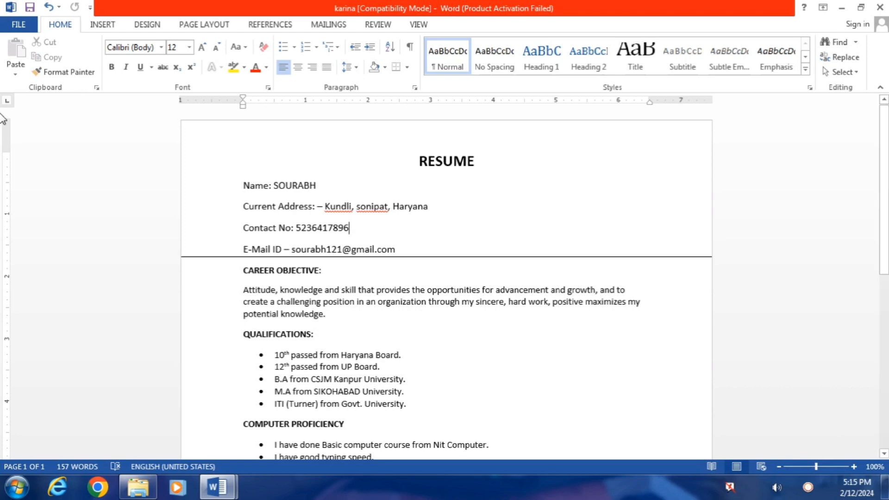
Step: Save the résumé to My Documents under the person's name, upgrading to the newer Word format
left_click(21, 24)
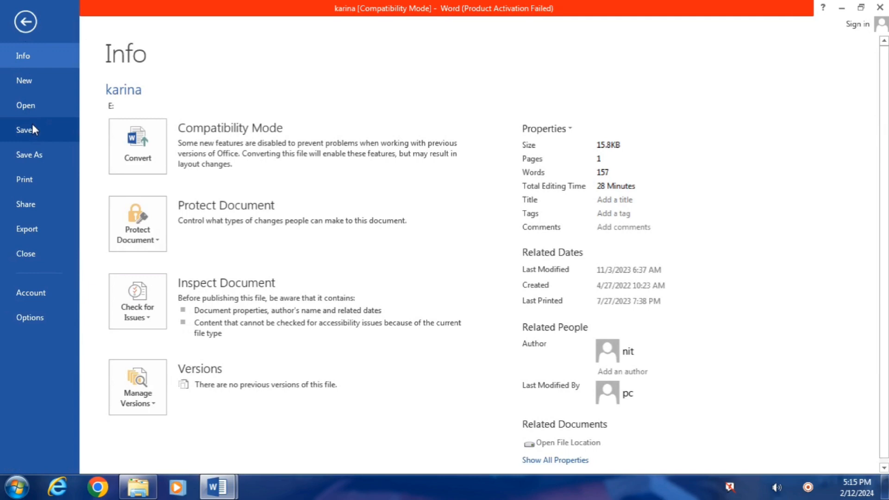
left_click(21, 23)
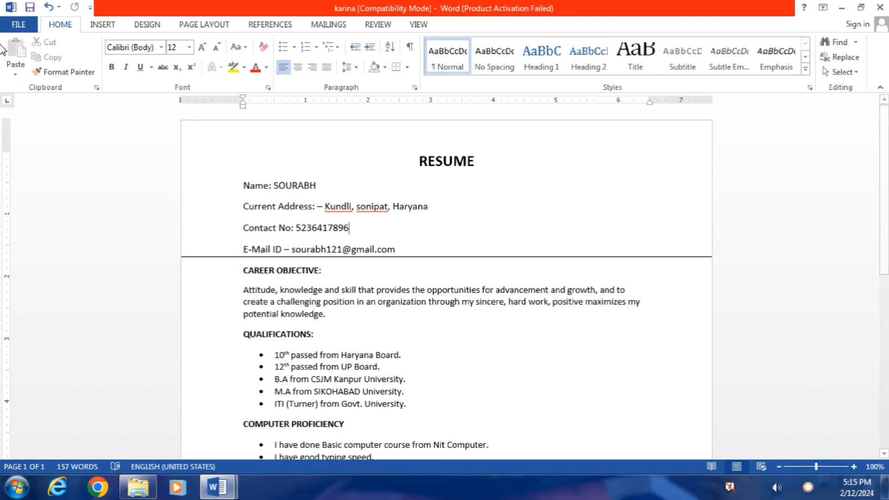
left_click(17, 27)
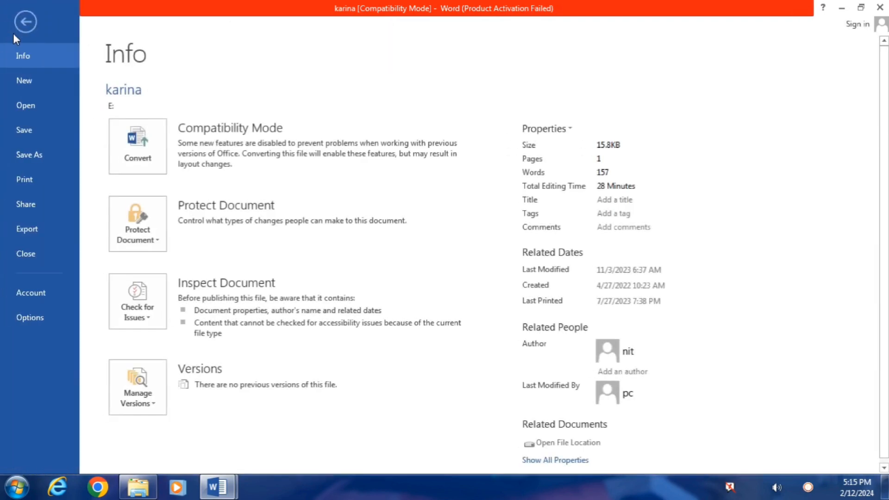
left_click(38, 157)
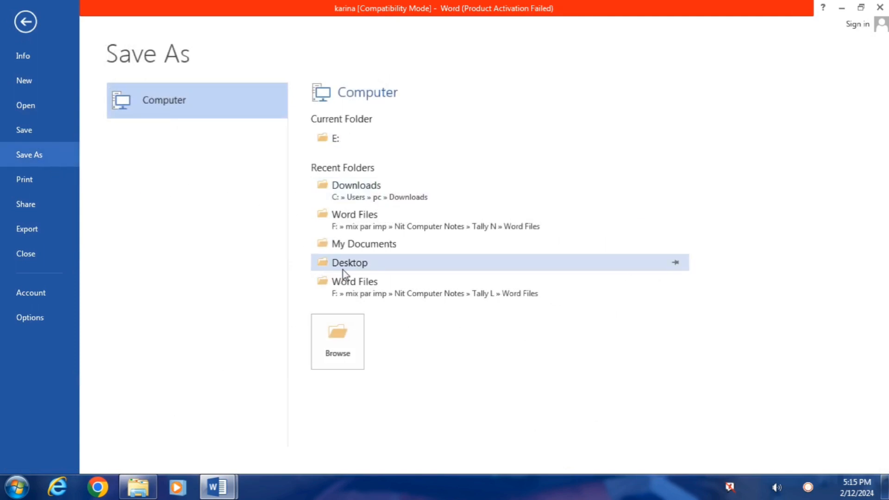
left_click(377, 248)
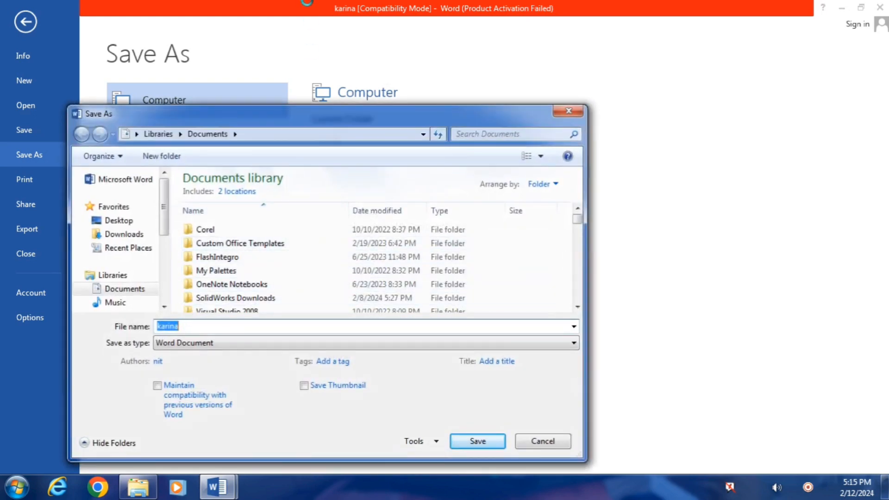
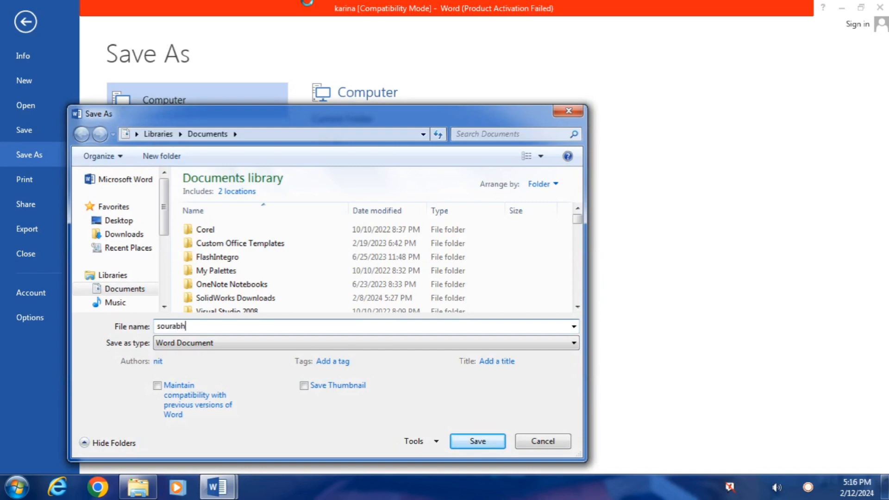
left_click(485, 446)
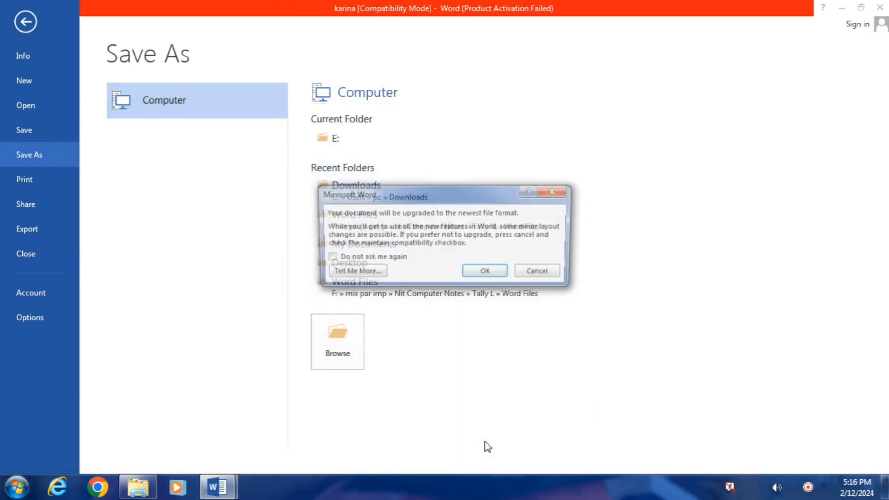
left_click(487, 273)
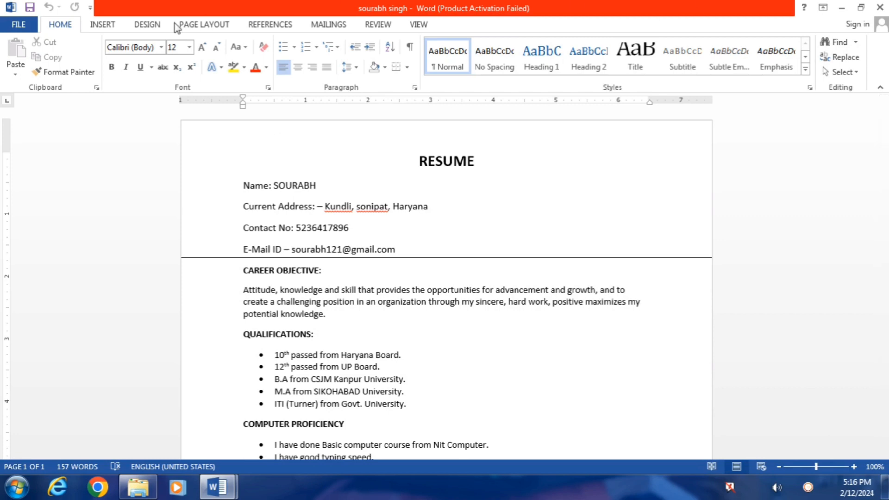
Step: Close the renamed résumé and reopen it from Word's Recent Documents list
left_click(879, 8)
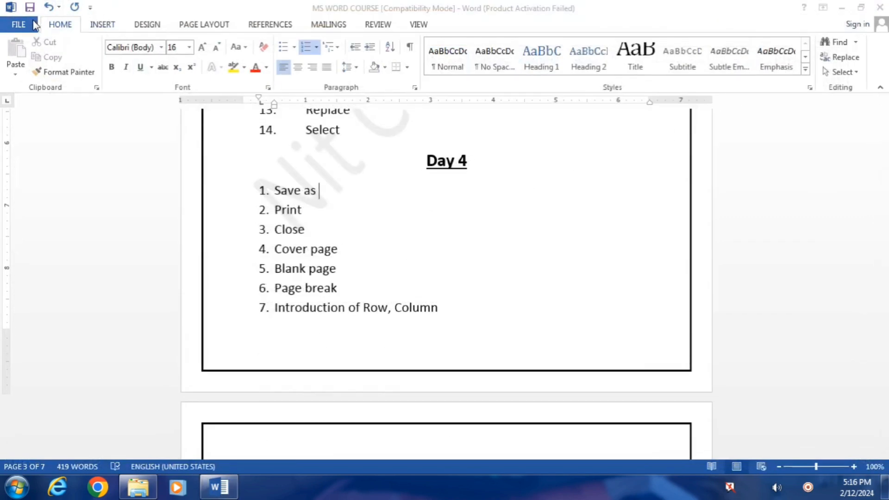
left_click(19, 24)
left_click(26, 106)
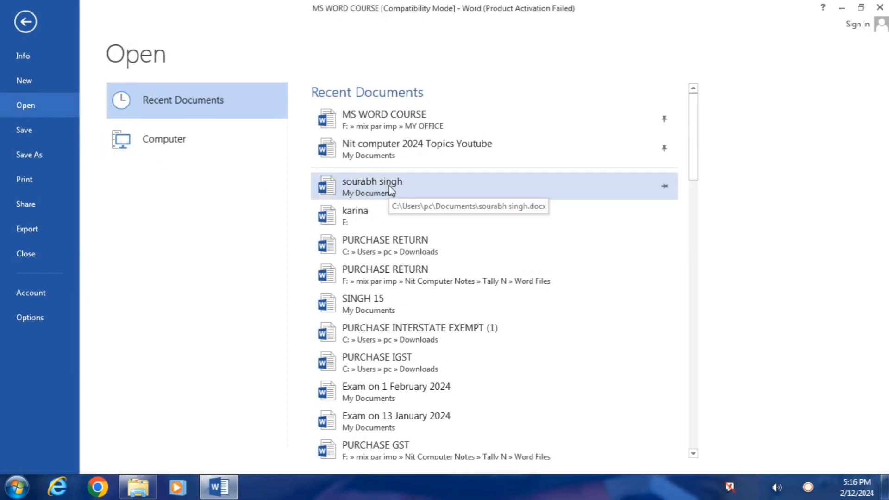
left_click(369, 187)
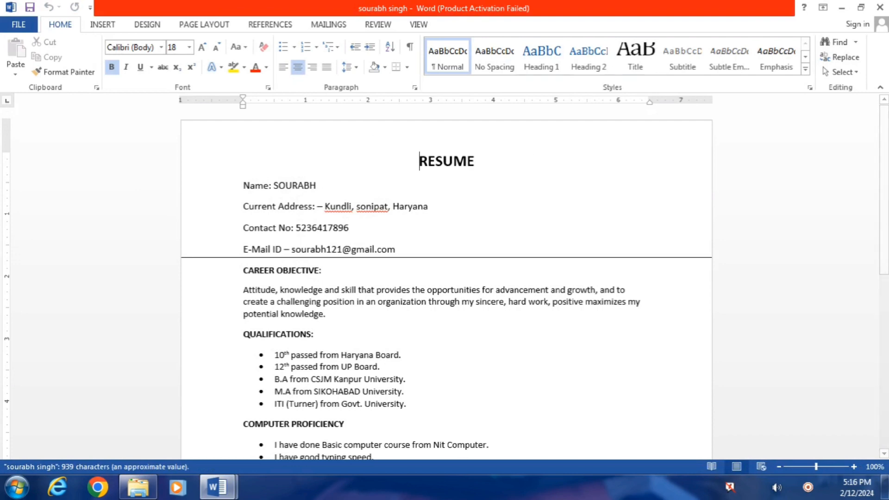
left_click(18, 487)
Step: Open the karina résumé from New Volume (E:), then close it and Explorer
left_click(218, 175)
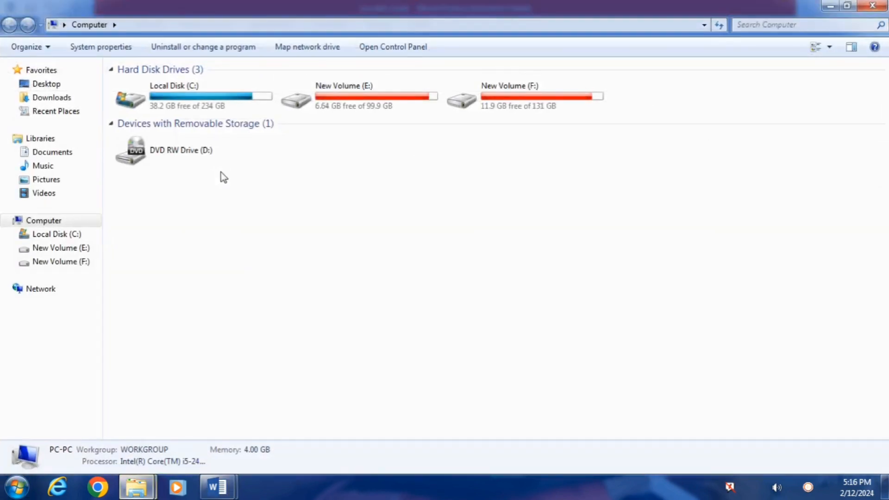
double_click(351, 99)
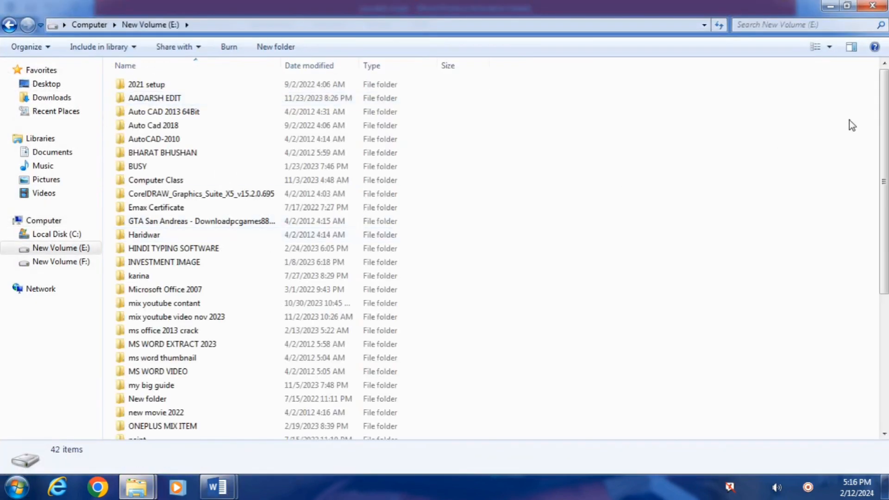
left_click_drag(882, 157, 778, 368)
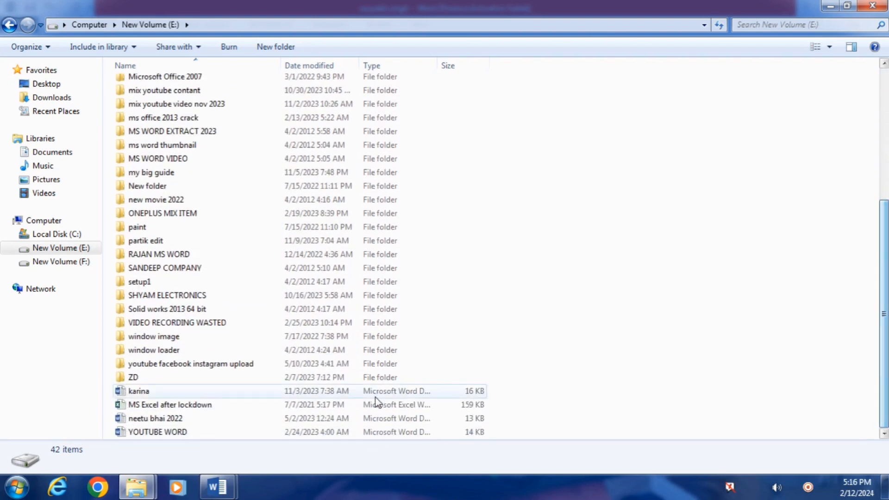
double_click(173, 396)
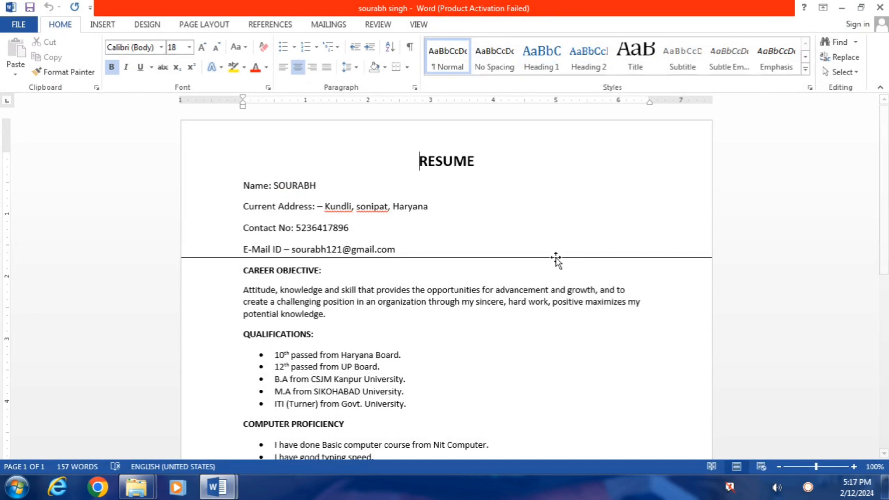
left_click(882, 9)
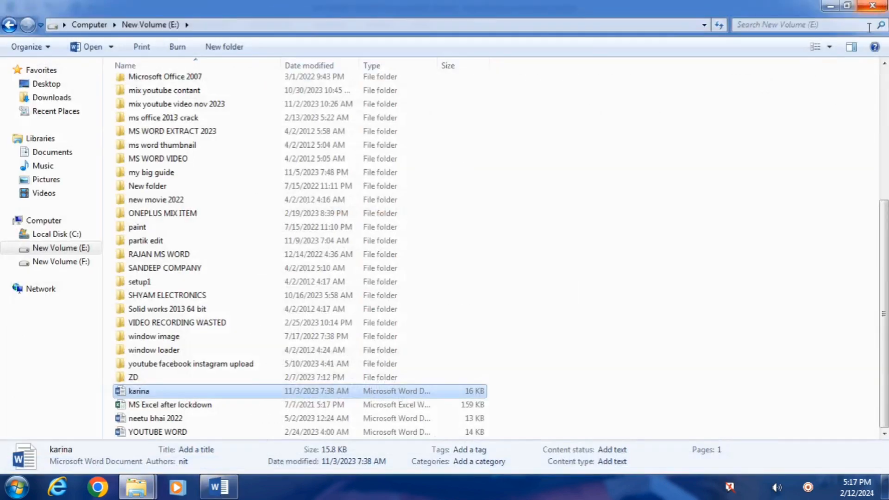
left_click(881, 5)
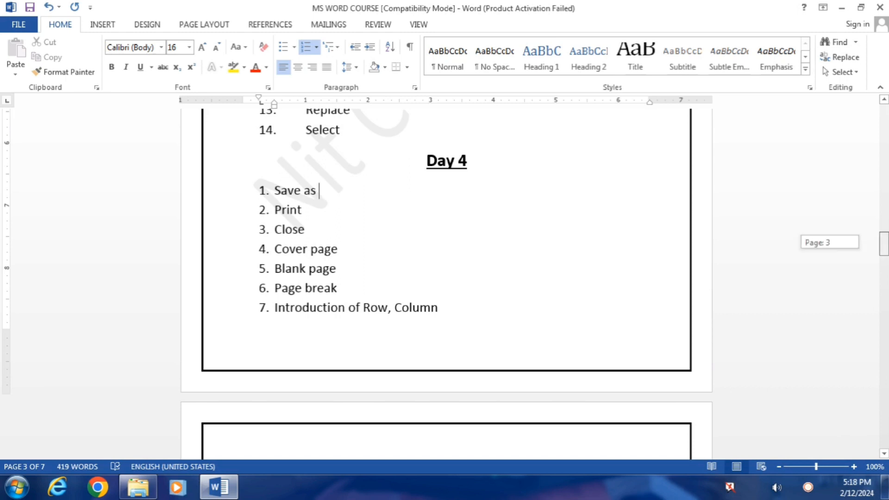
Step: Show the Print view for MS WORD COURSE and page the preview back to page 1
left_click(23, 26)
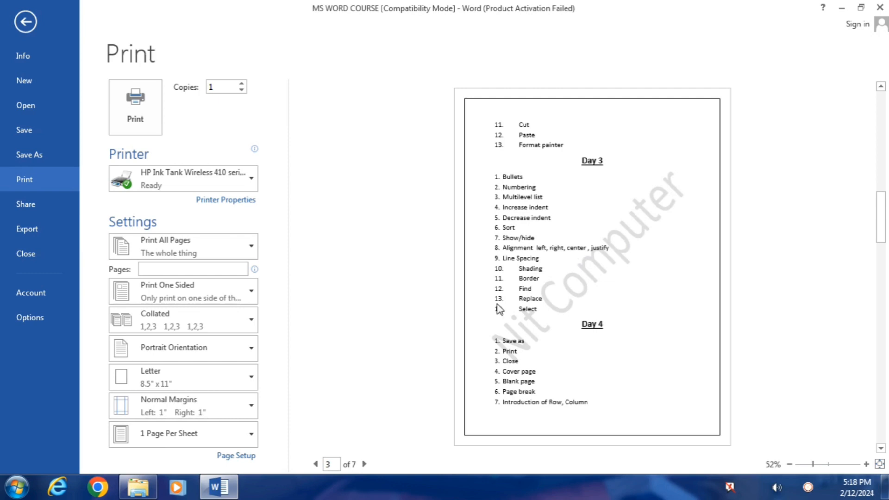
left_click(316, 464)
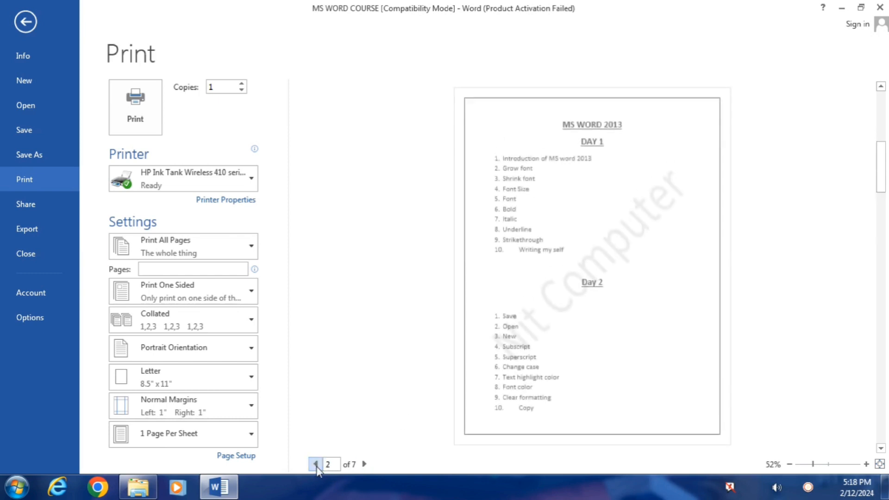
left_click(315, 464)
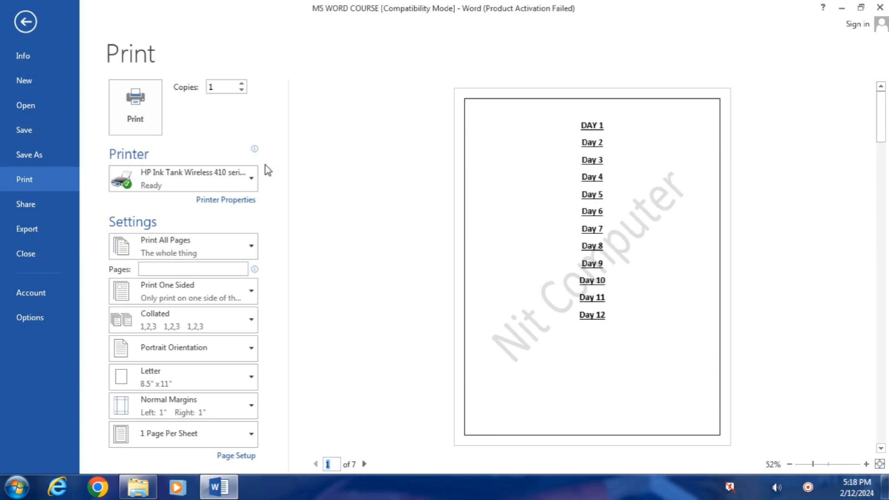
Step: Set the print range to Print Current Page with 2 copies
left_click(245, 252)
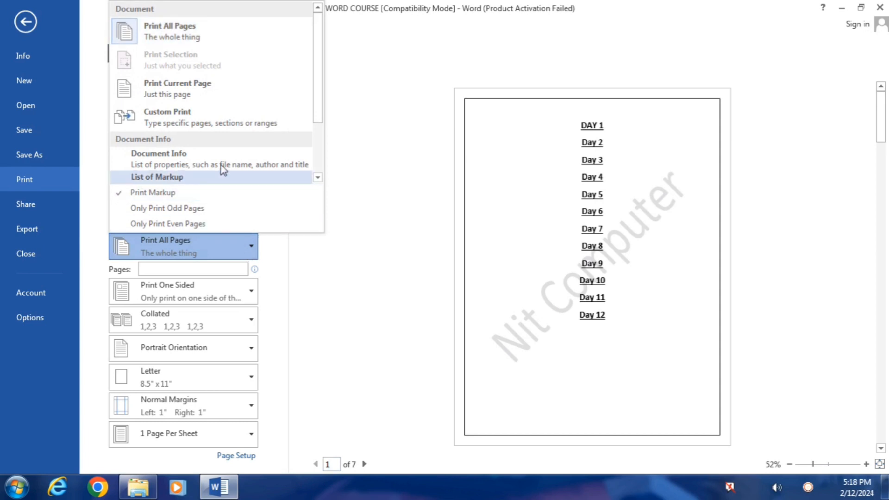
left_click(190, 90)
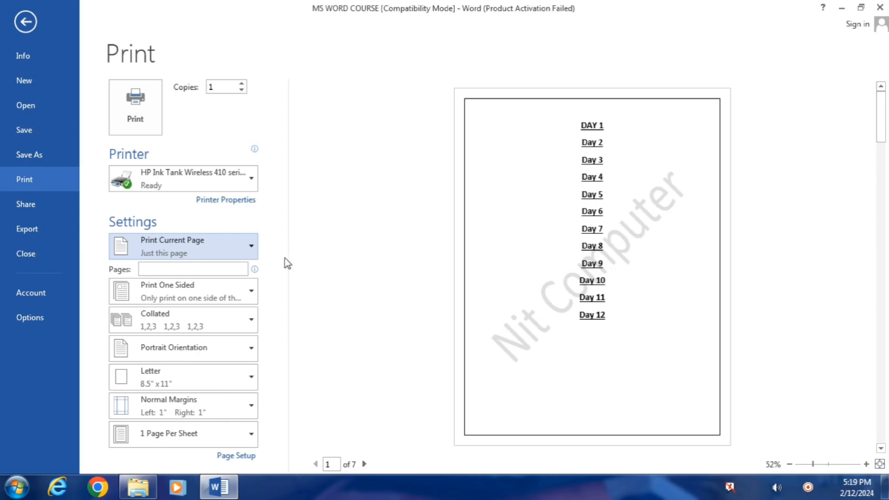
left_click(237, 254)
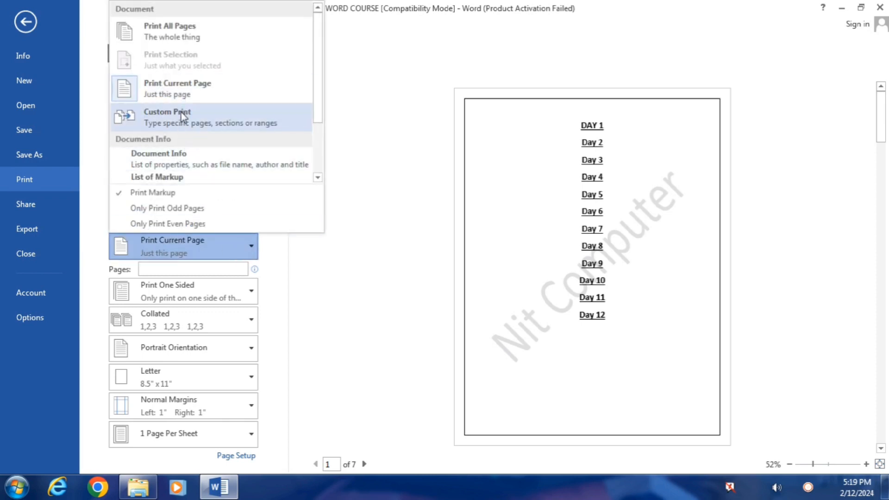
left_click(184, 91)
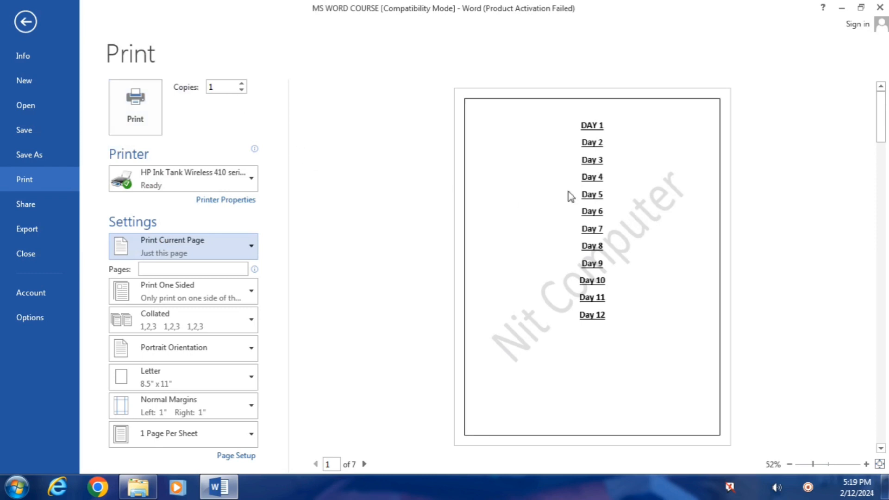
left_click(241, 84)
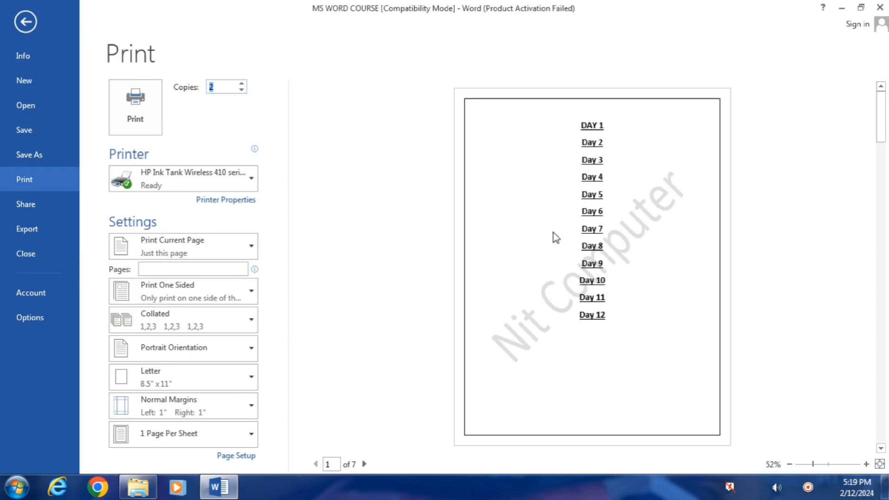
Step: Advance the preview to page 7 of 7 and set the print range to Custom Print
left_click(366, 464)
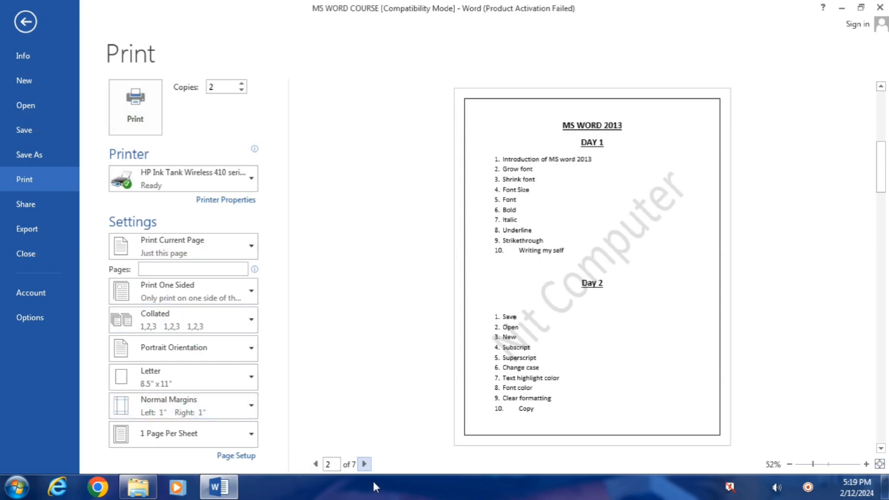
left_click(364, 464)
left_click(364, 464)
left_click(364, 464)
left_click(364, 464)
left_click(364, 464)
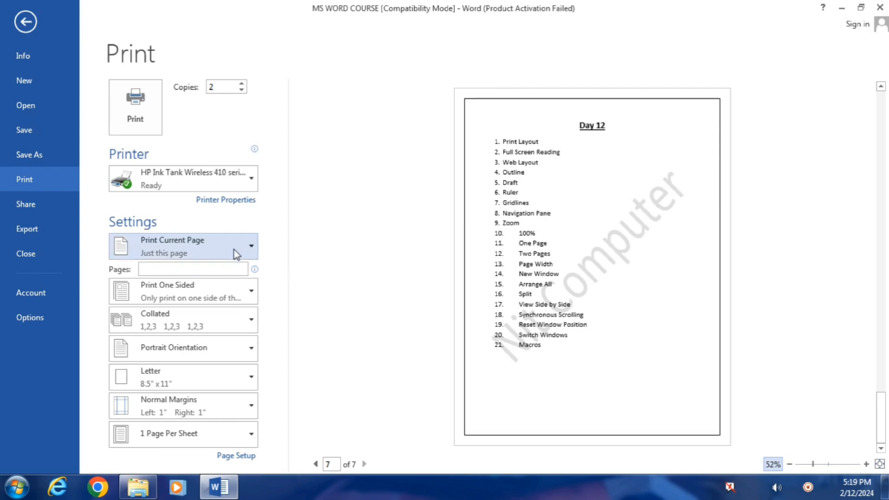
left_click(257, 248)
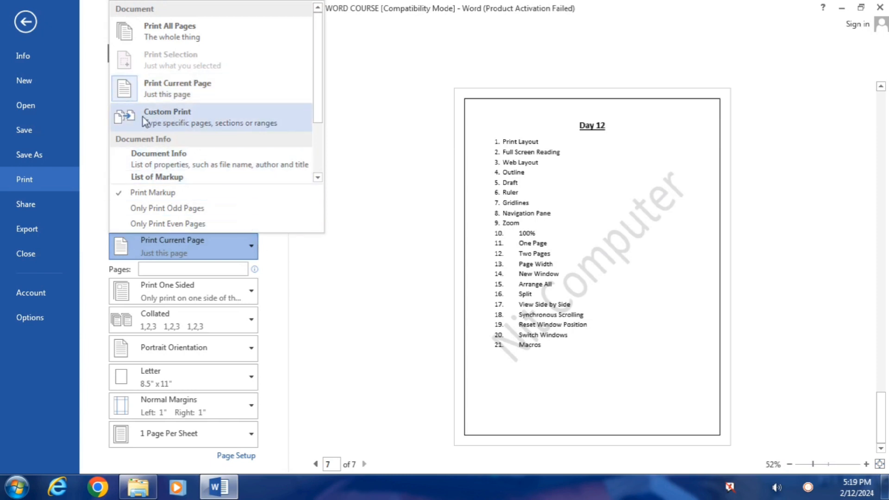
left_click(181, 114)
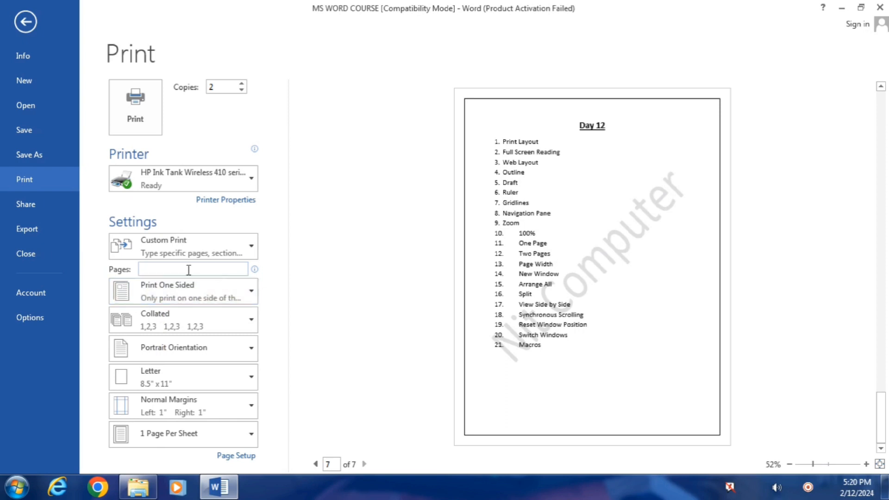
Step: Enter the page range 1-10,91-100 in the Pages box, after trying 1,2,7 and 3-7
mouse_move(189, 270)
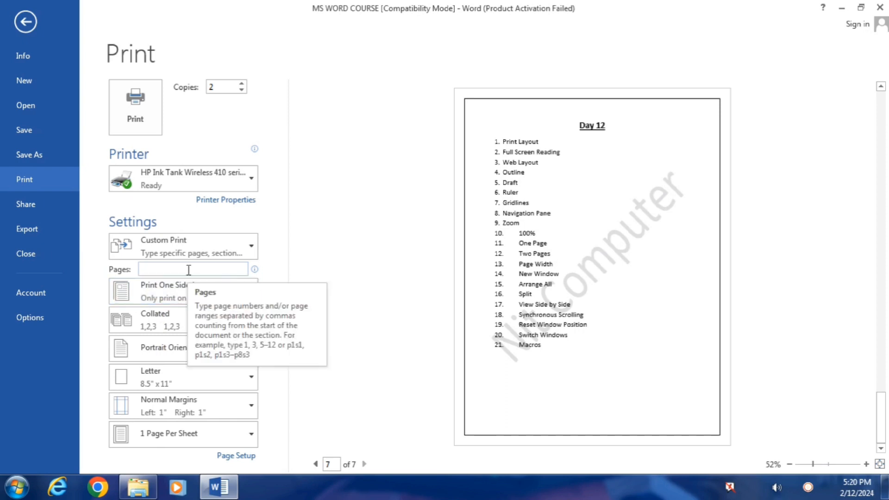
left_click(189, 270)
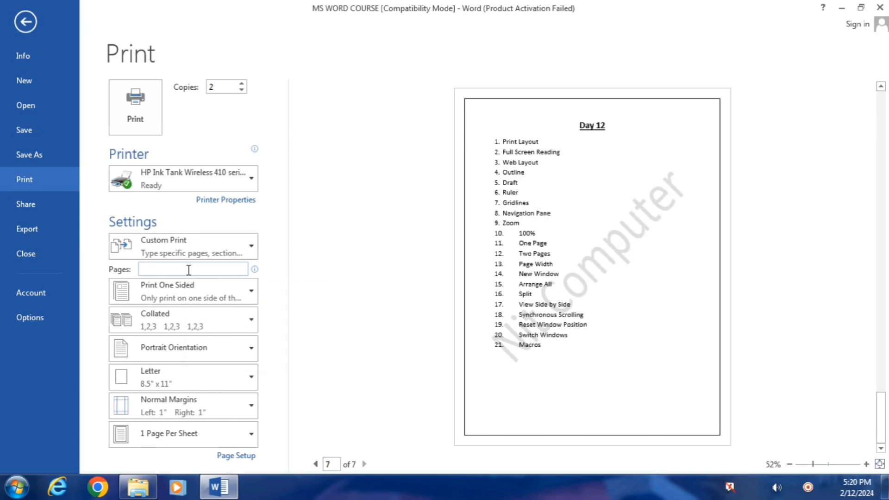
type("1,2,7")
key("BackSpace")
key("BackSpace")
key("BackSpace")
key("BackSpace")
key("BackSpace")
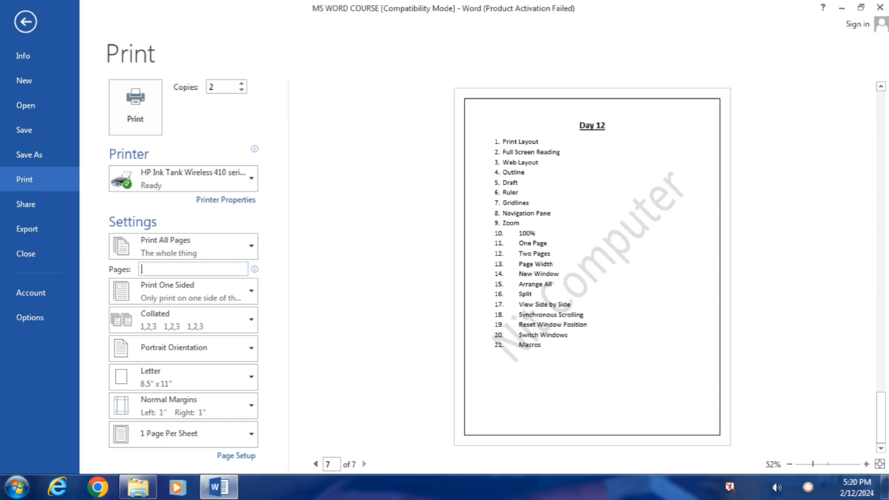
type("3-")
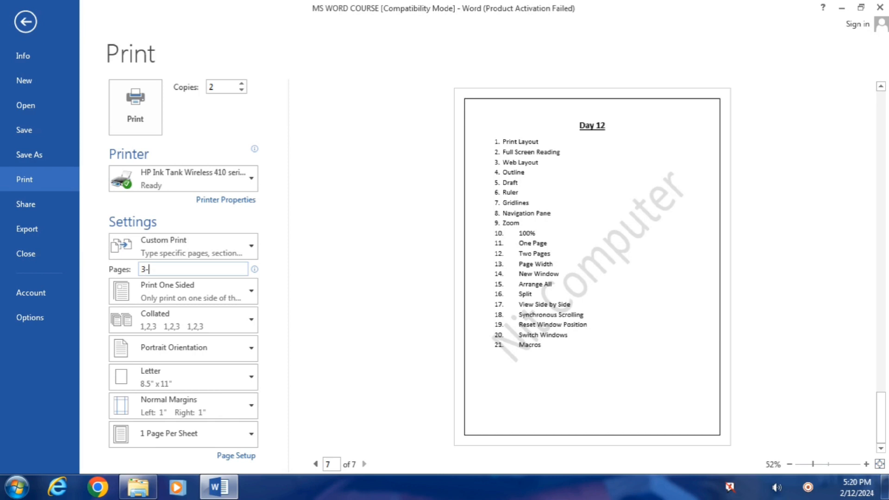
type("7")
key("BackSpace")
key("BackSpace")
key("BackSpace")
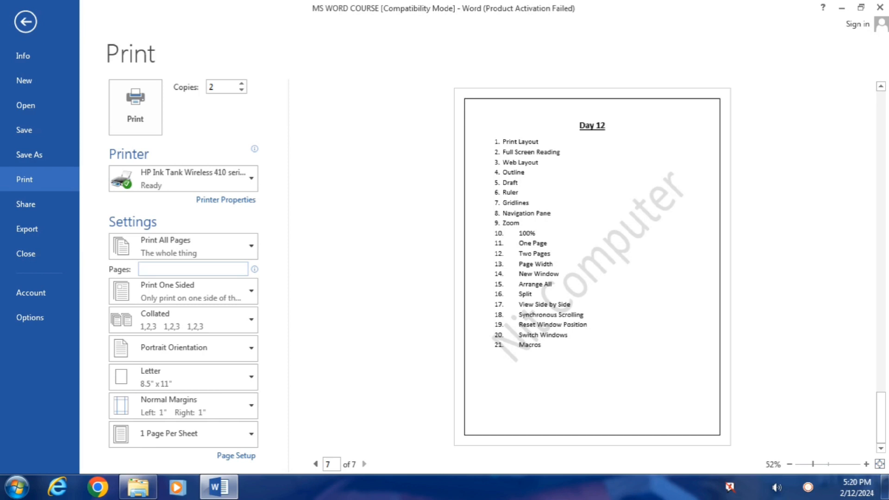
type("1-")
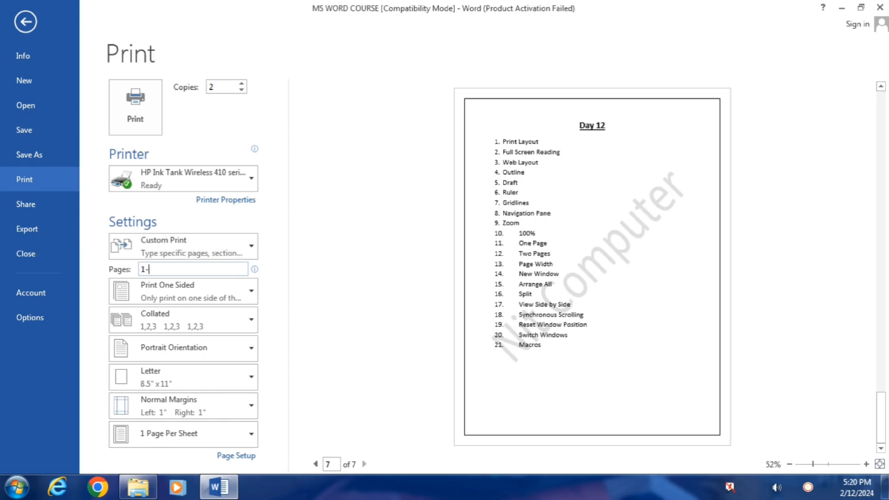
type("10,91-100")
Step: Lower Copies to 1 and select the HP Ink Tank Wireless 410 series printer
left_click(242, 90)
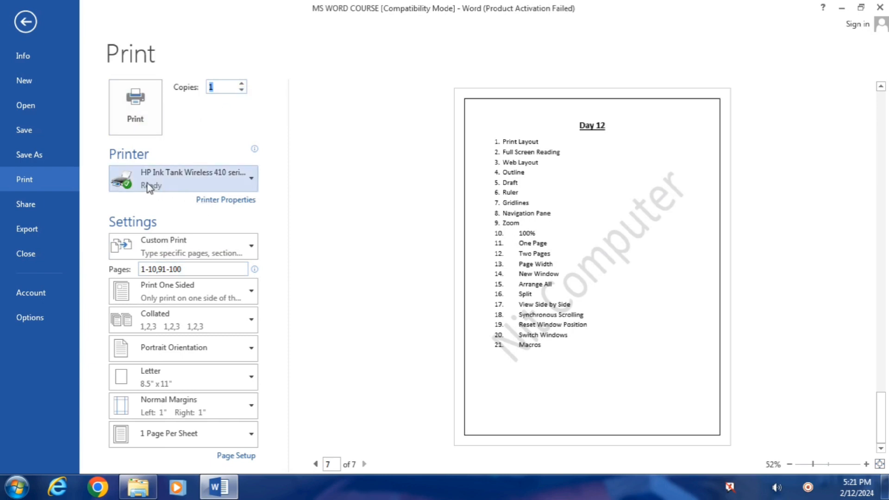
mouse_move(169, 184)
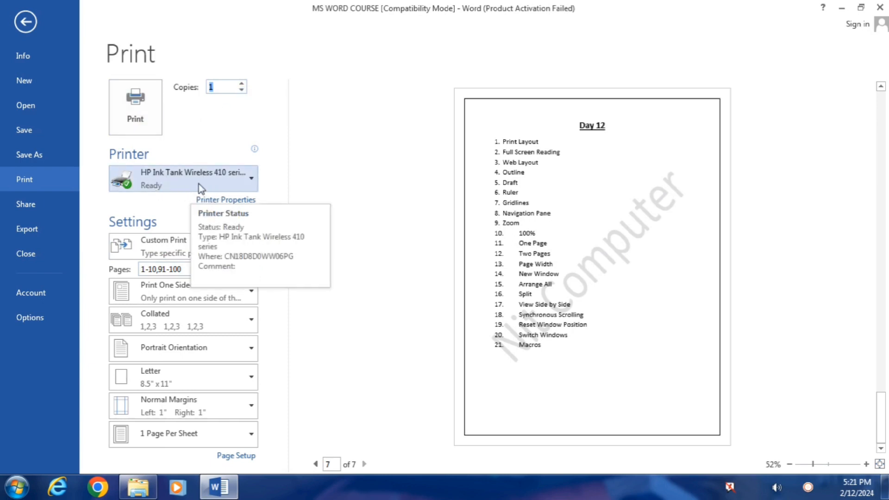
left_click(246, 187)
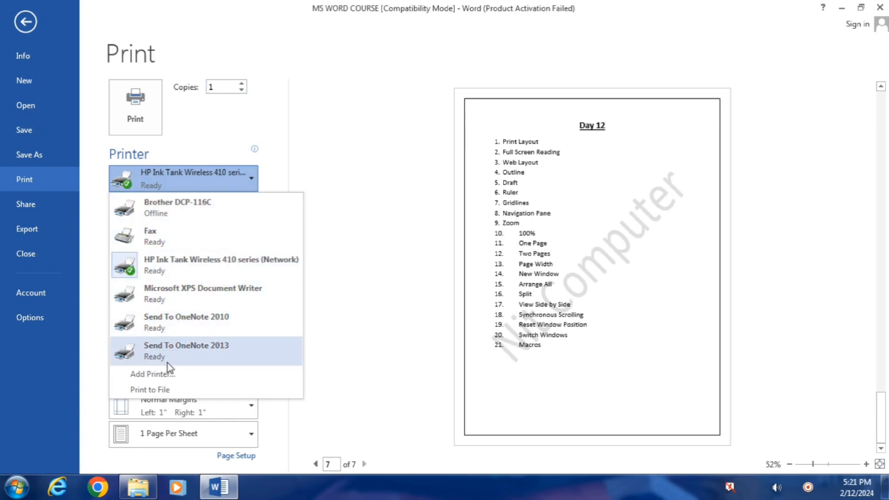
left_click(166, 271)
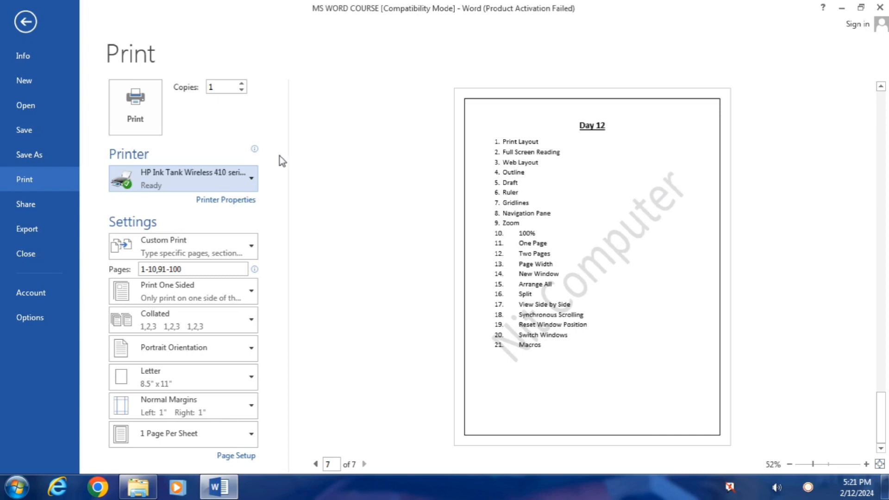
Step: Switch the print range from Custom Print to Print All Pages
left_click(256, 245)
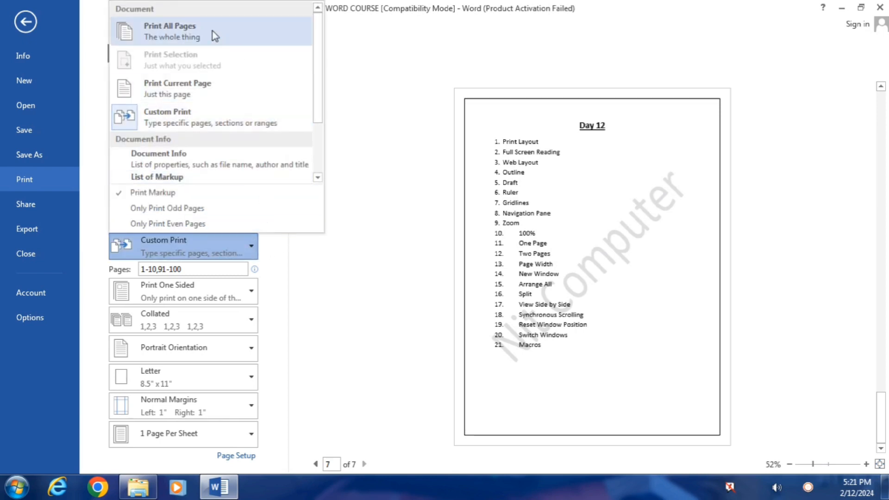
left_click(169, 29)
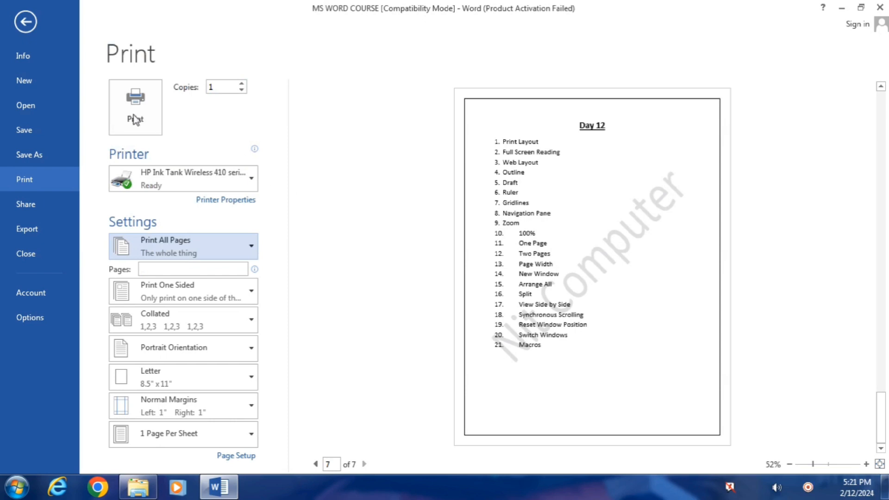